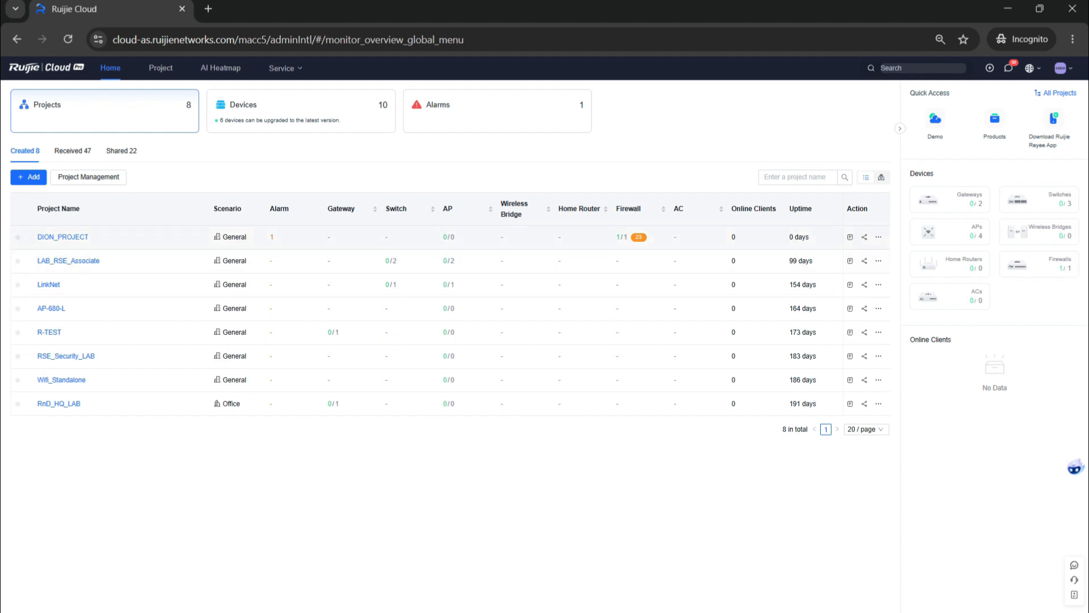
- Open the eWeb management interface of the CF10S-LTE firewall in DION_PROJECT
{"action": "left_click", "coordinate": [63, 236]}
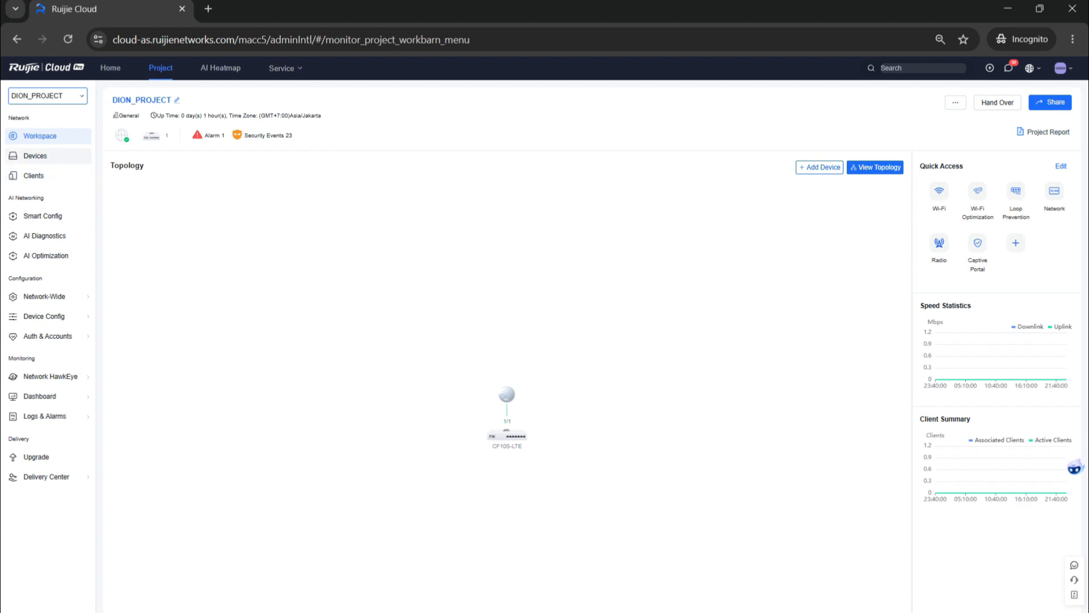
{"action": "left_click", "coordinate": [35, 156]}
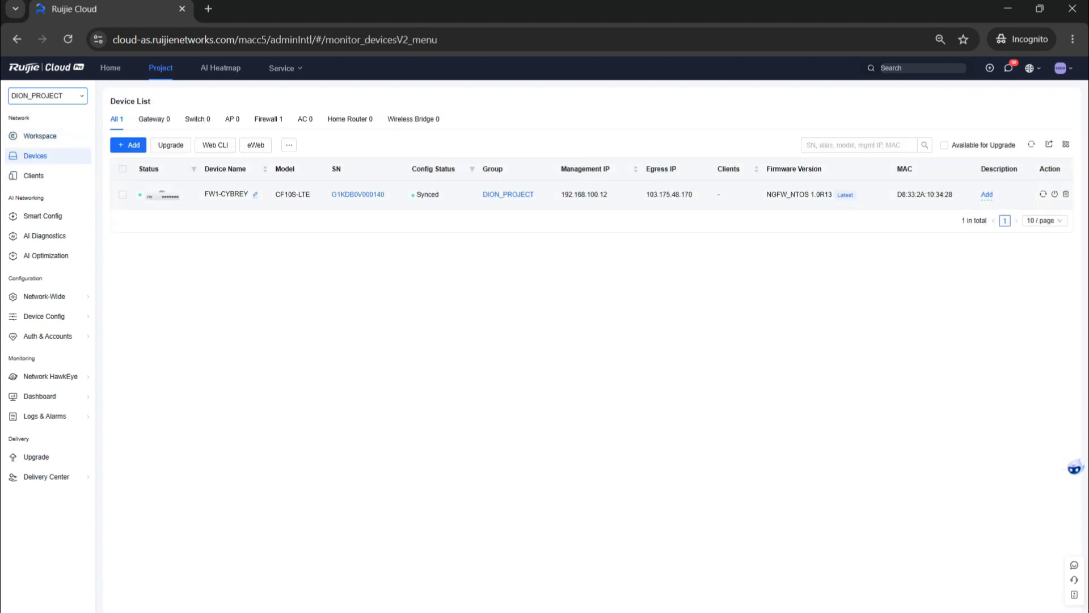
{"action": "left_click", "coordinate": [357, 195]}
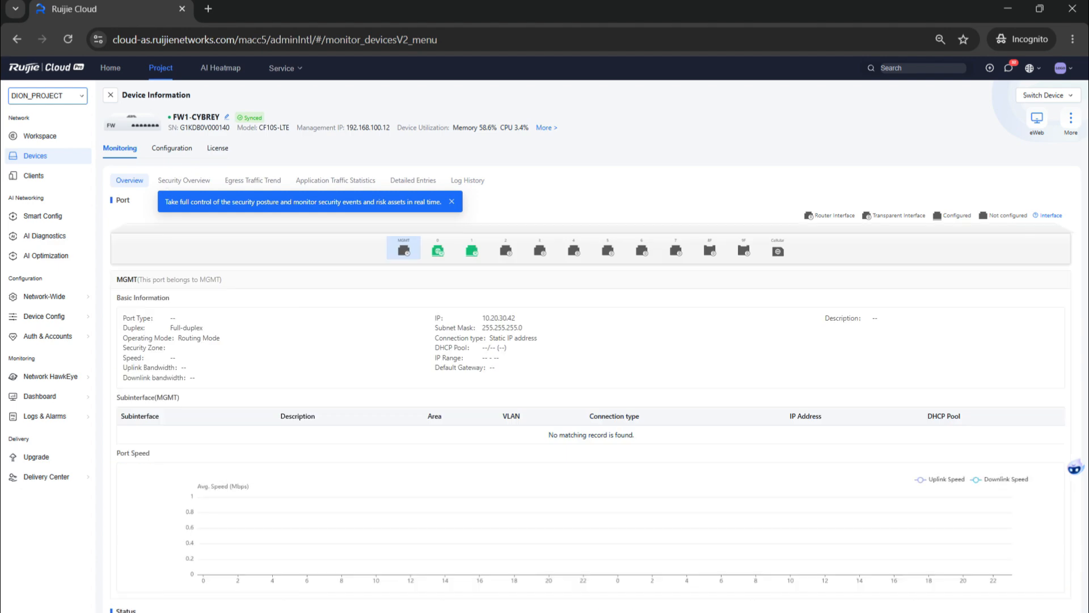
{"action": "left_click", "coordinate": [1030, 131]}
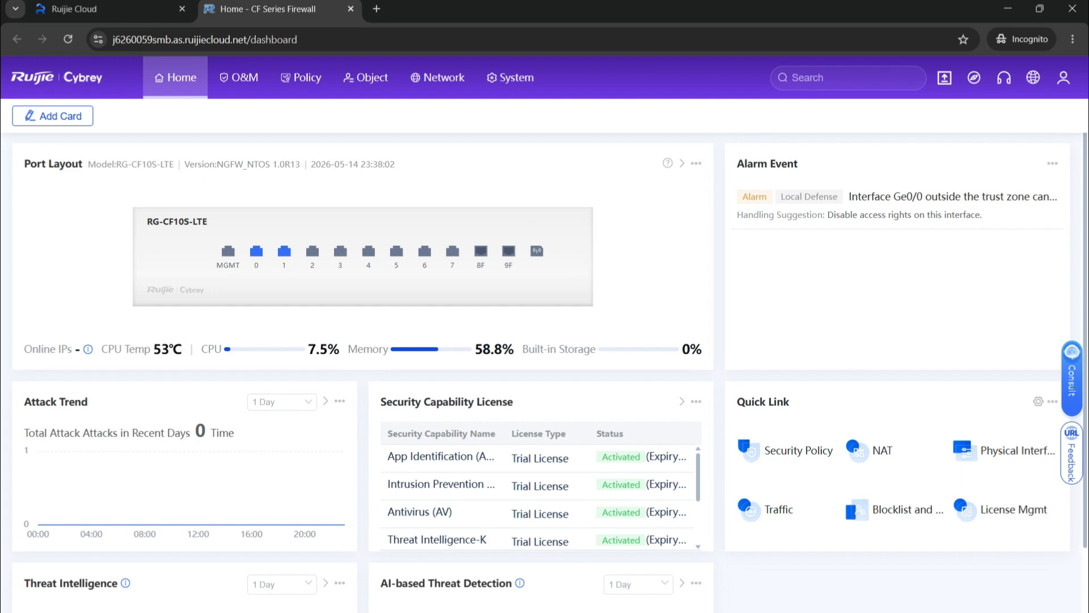
- Enable Traffic Control in the firewall's policy settings
{"action": "left_click", "coordinate": [301, 78]}
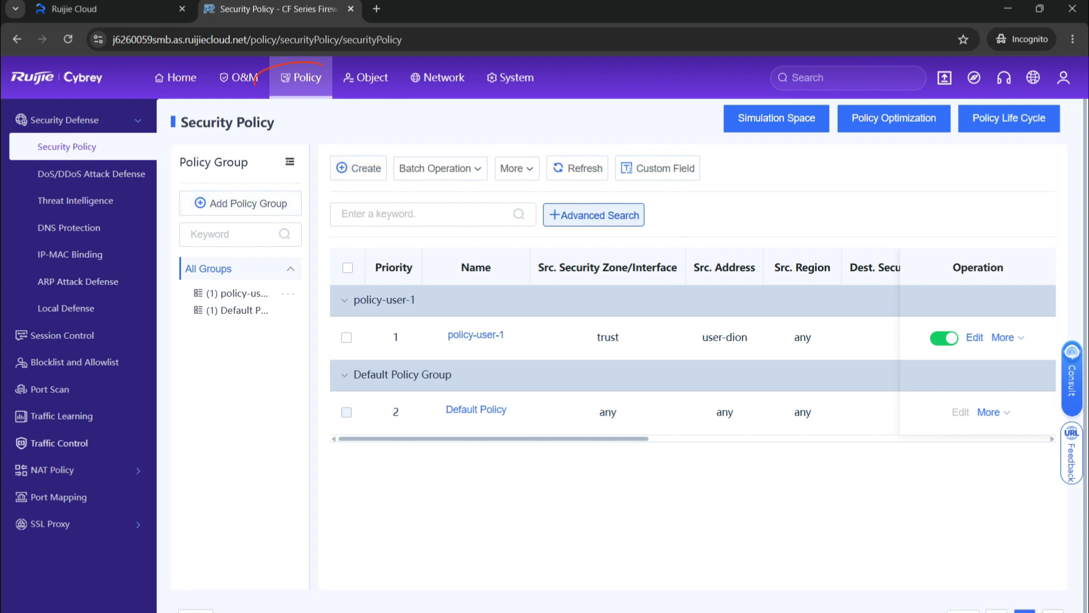
{"action": "left_click", "coordinate": [59, 443]}
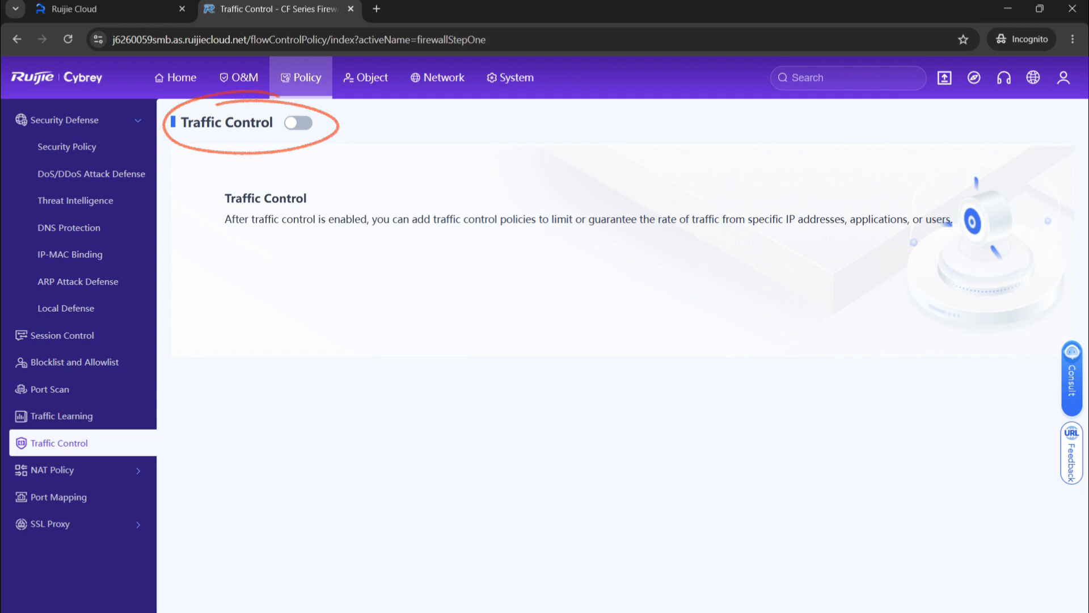
{"action": "left_click", "coordinate": [298, 122]}
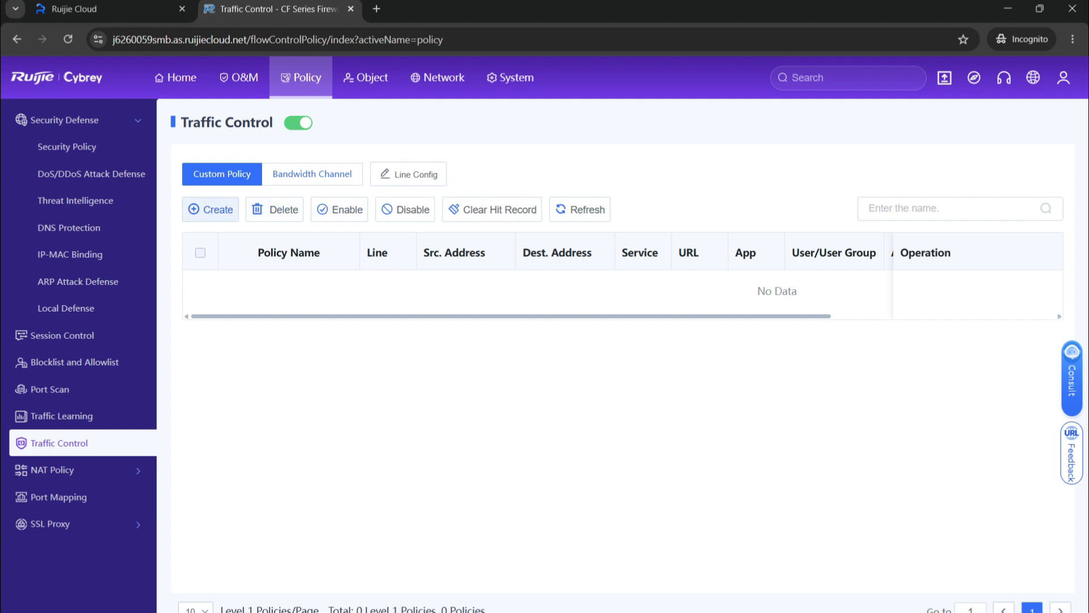
- Create a custom traffic control policy named trafic-shaping-user-dion and set its line to any
{"action": "left_click", "coordinate": [210, 209]}
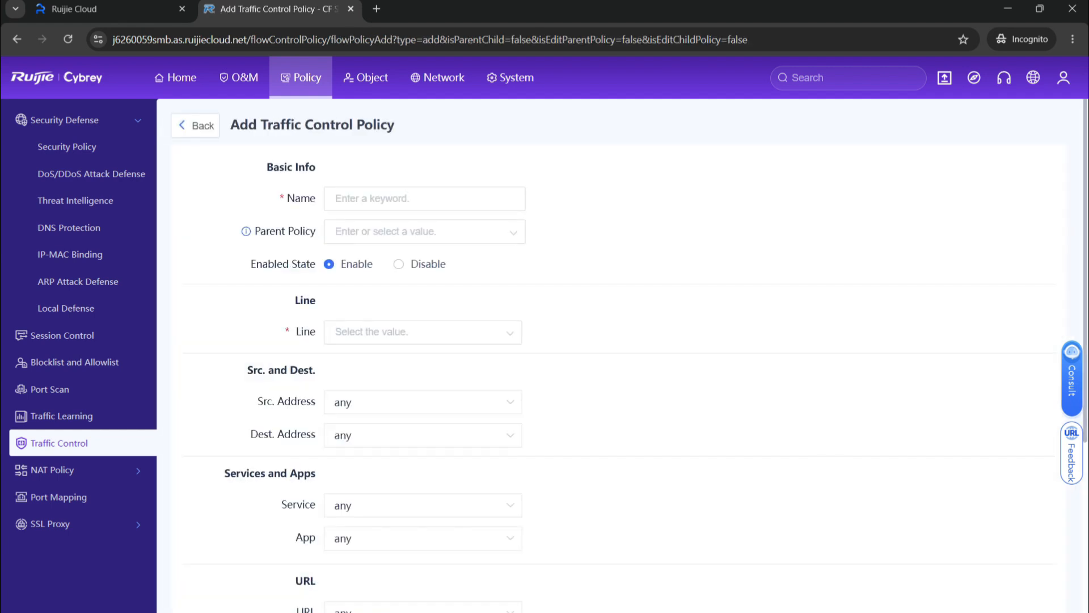
{"action": "type", "text": "trafic-shaping-user-dion"}
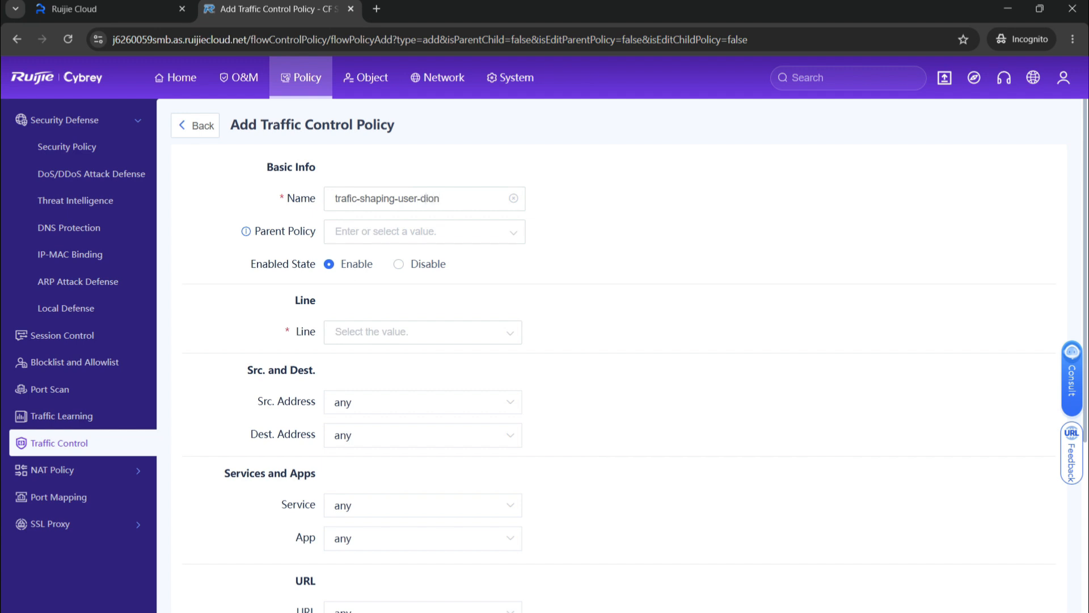
{"action": "left_click", "coordinate": [424, 231]}
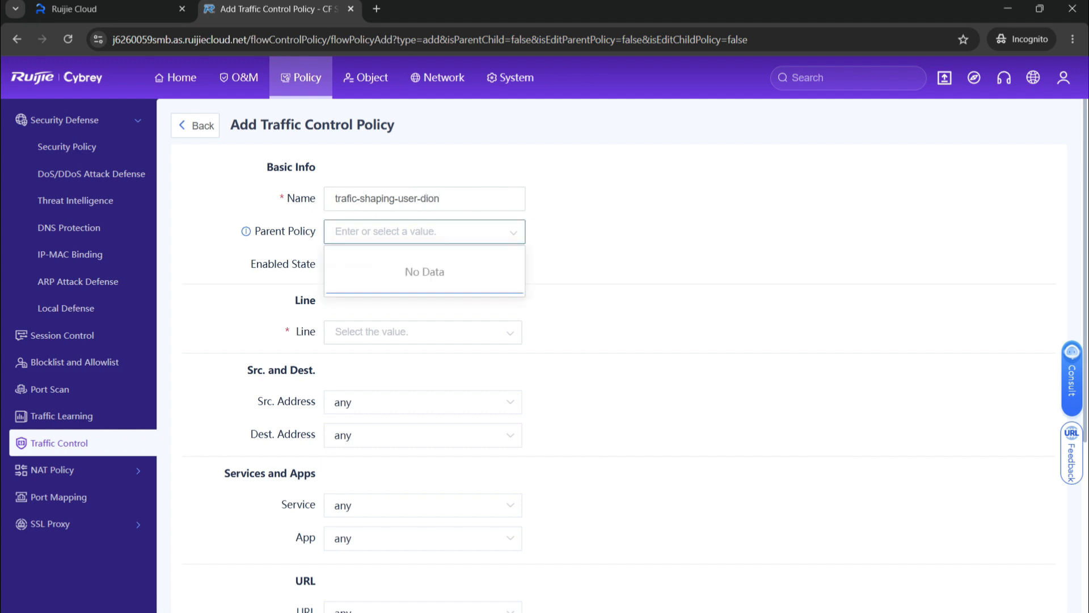
{"action": "left_click", "coordinate": [424, 231]}
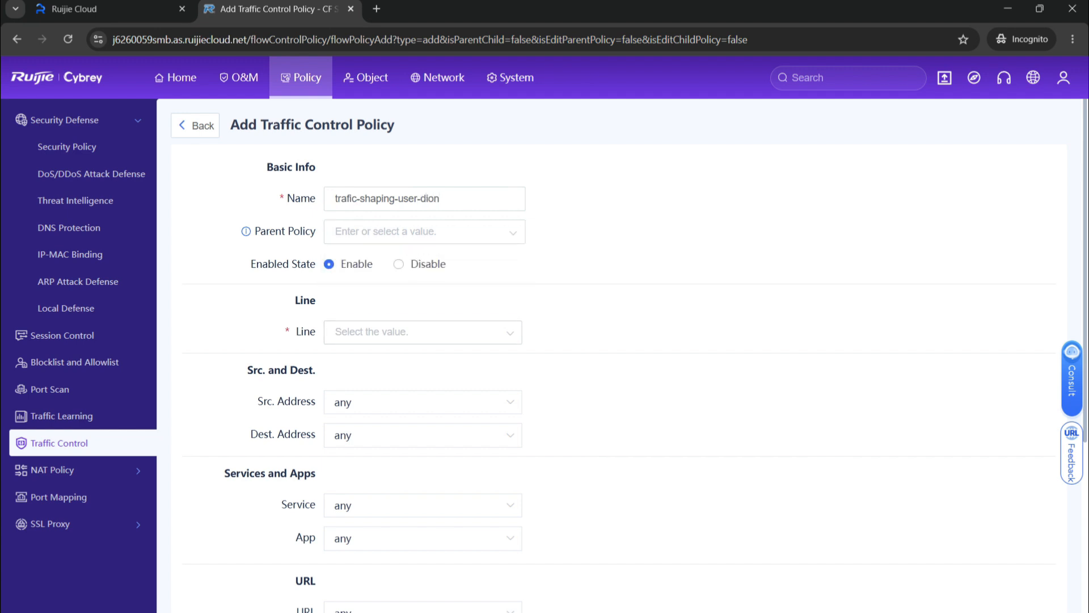
{"action": "left_click", "coordinate": [423, 332]}
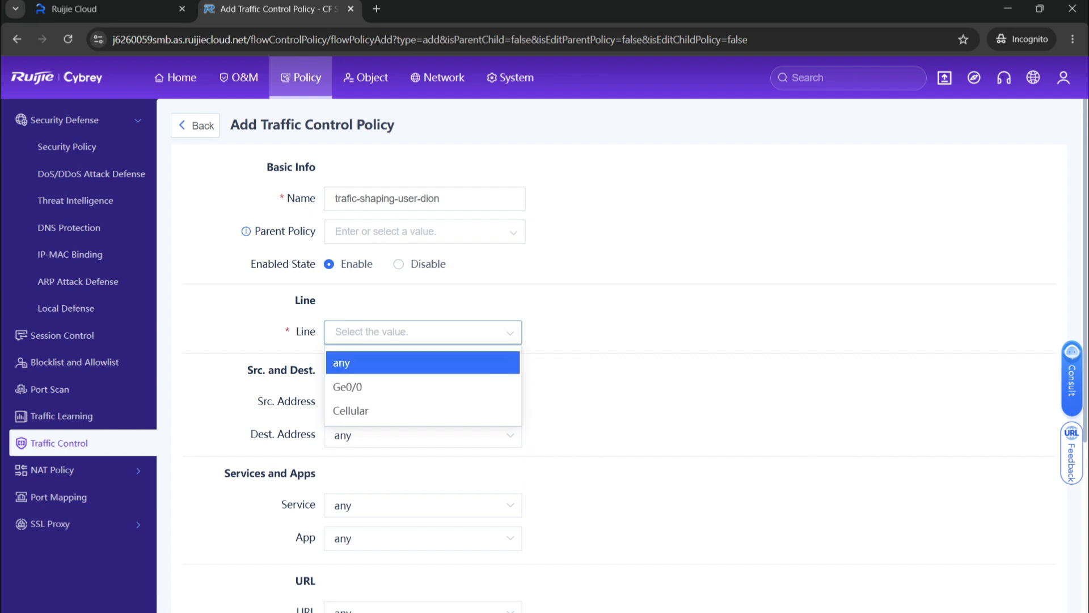
{"action": "left_click", "coordinate": [422, 363]}
{"action": "left_click", "coordinate": [636, 363]}
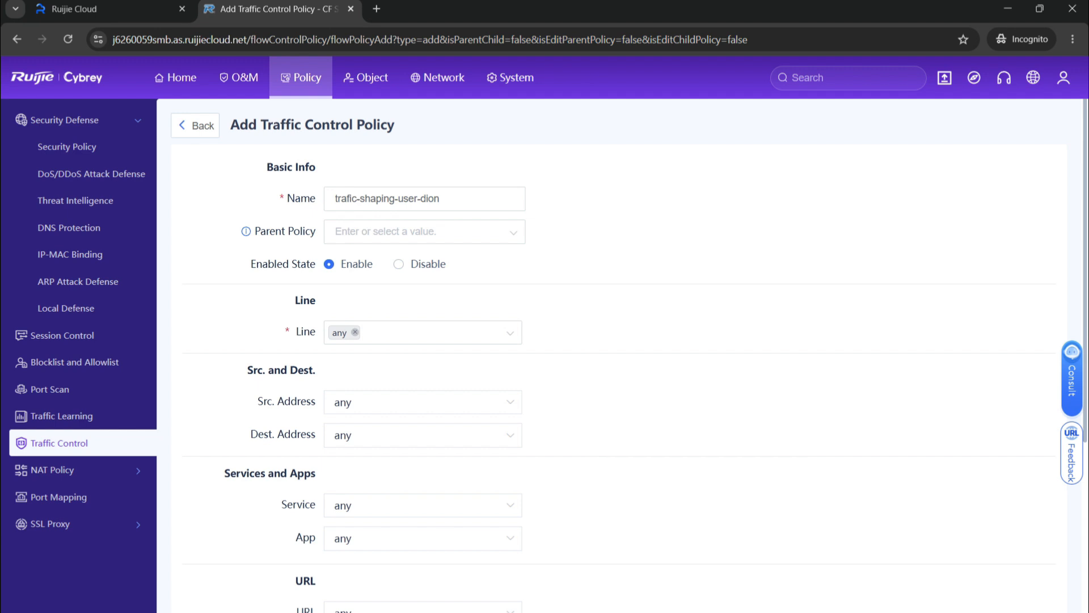
- Set the policy's source address to the user-dion address object
{"action": "left_click", "coordinate": [423, 402]}
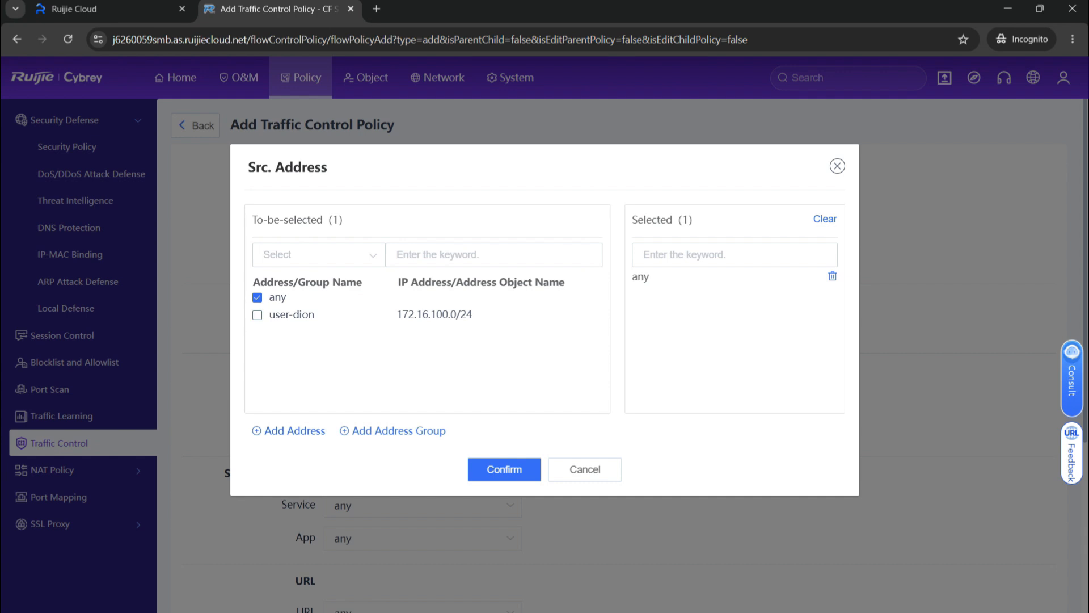
{"action": "left_click", "coordinate": [257, 314]}
{"action": "left_click", "coordinate": [505, 469]}
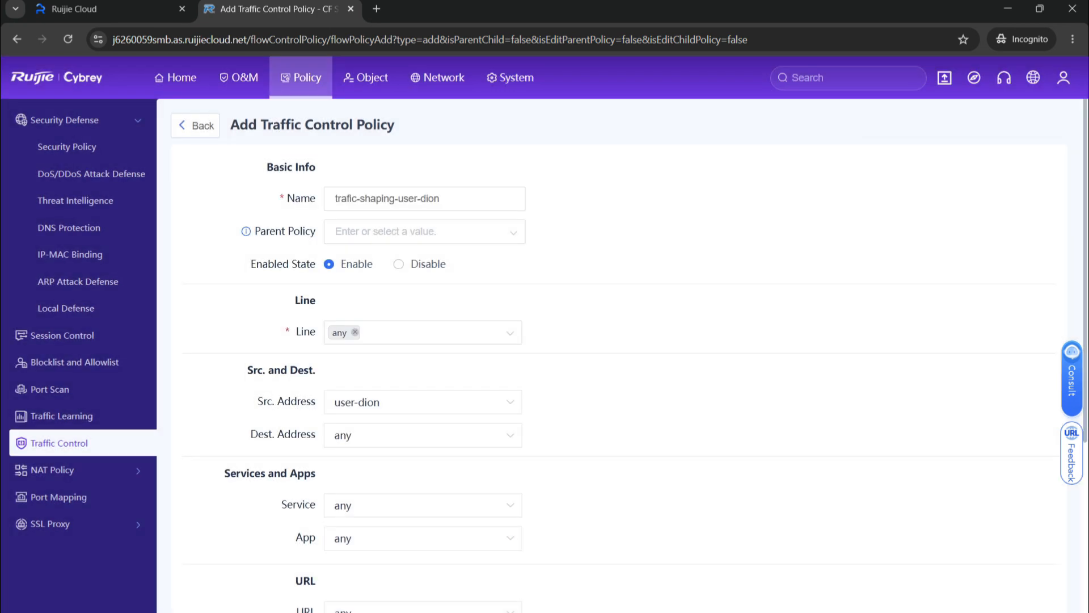
- Examine the services, apps and URL categories that can be selected for the traffic control policy
{"action": "scroll", "coordinate": [618, 352], "scroll_direction": "down", "scroll_amount": 3}
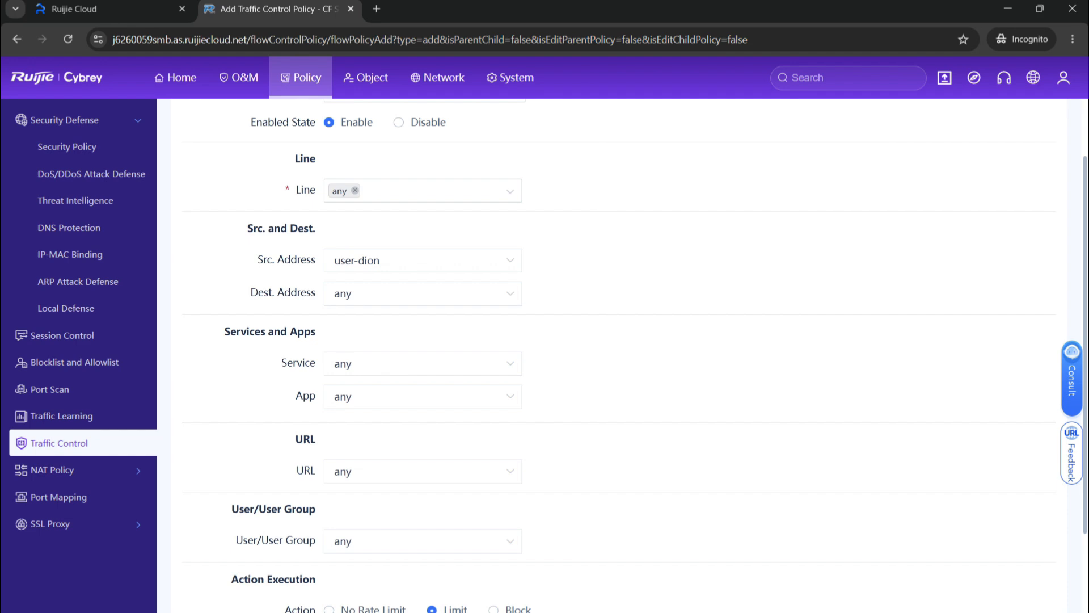
{"action": "left_click", "coordinate": [499, 364]}
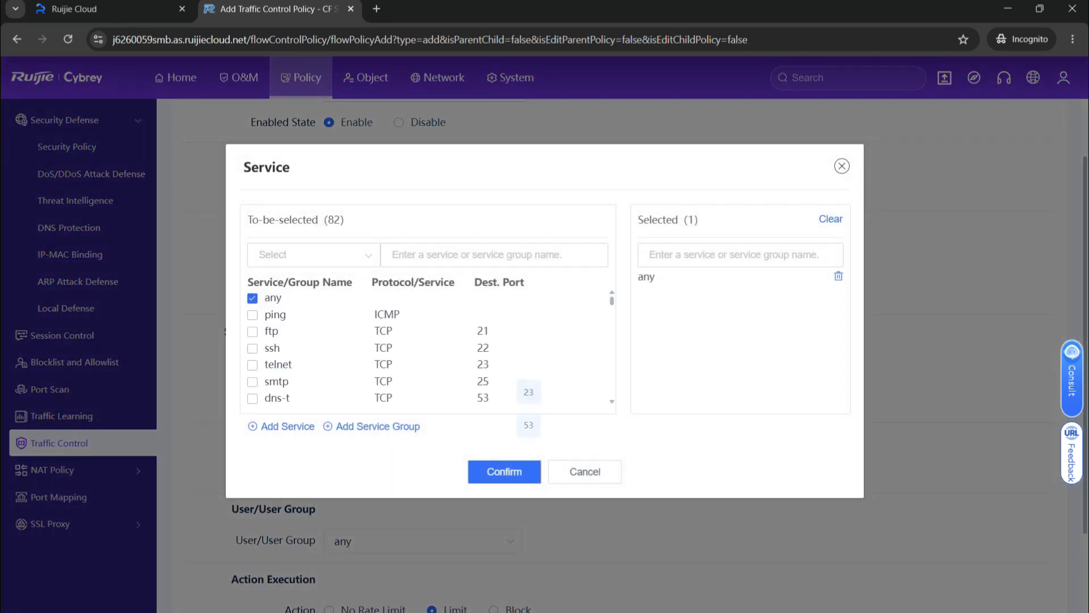
{"action": "left_click", "coordinate": [585, 471]}
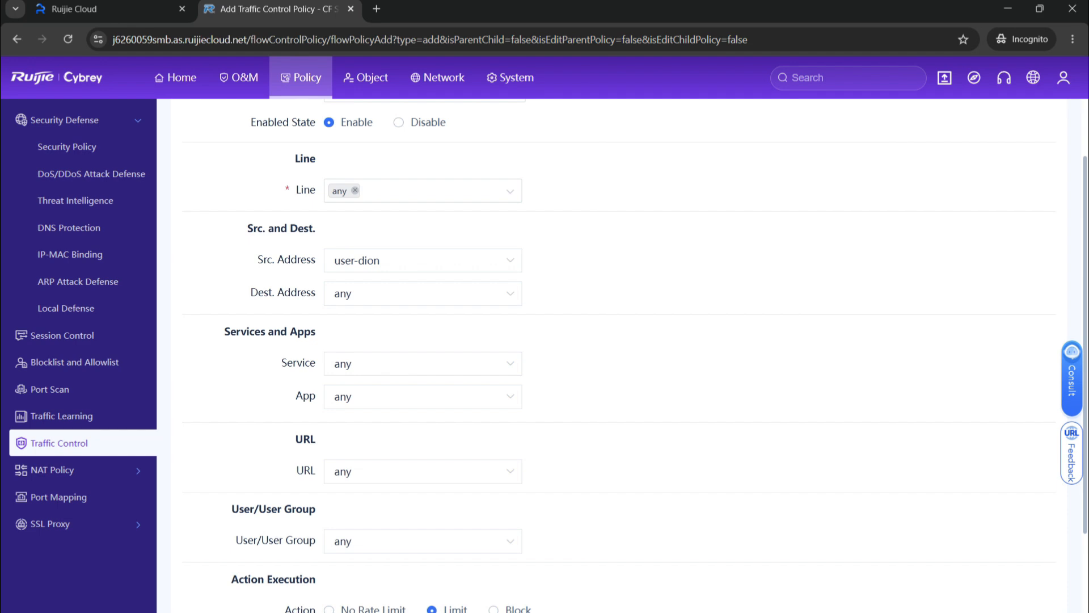
{"action": "left_click", "coordinate": [423, 396]}
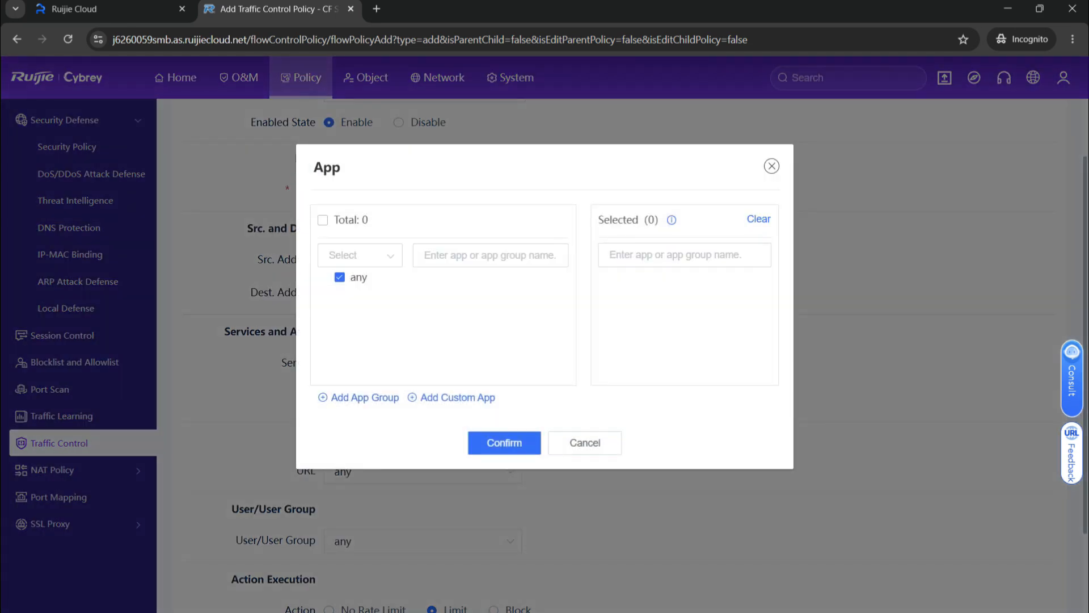
{"action": "scroll", "coordinate": [442, 326], "scroll_direction": "down", "scroll_amount": 5}
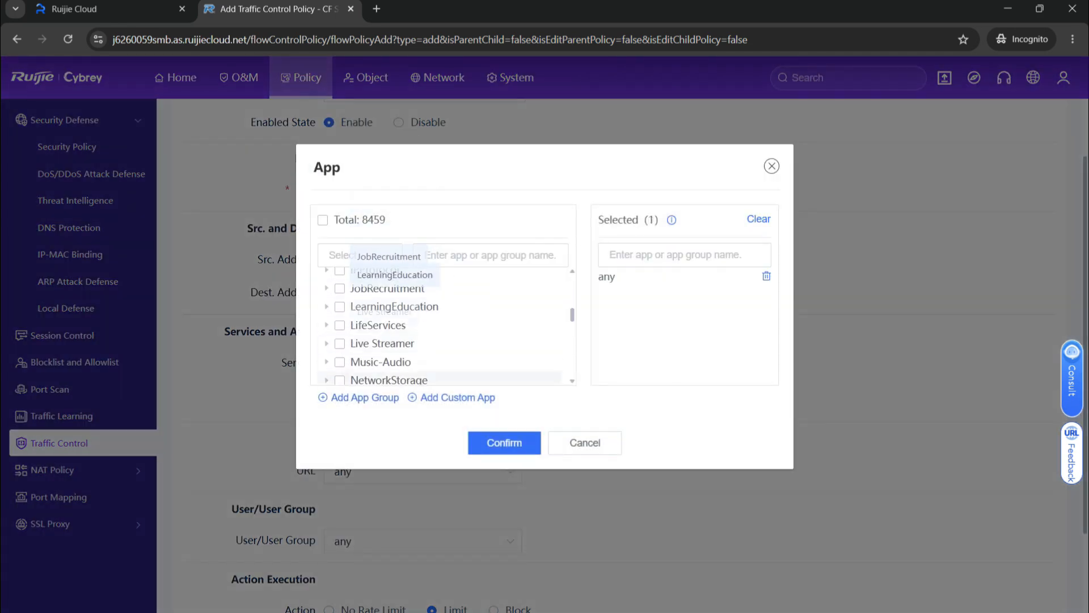
{"action": "left_click", "coordinate": [585, 442]}
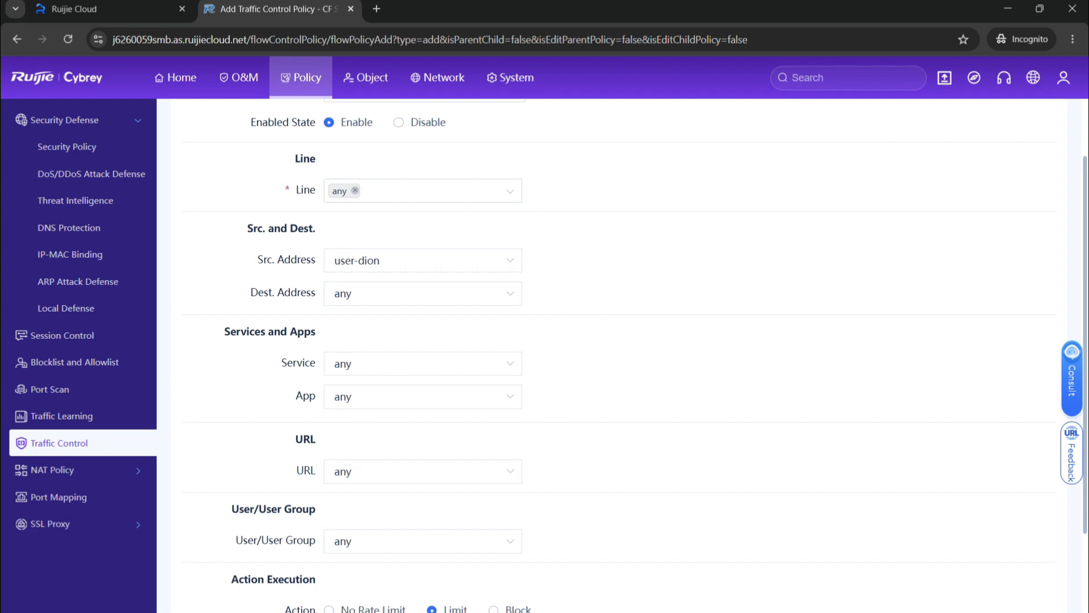
{"action": "left_click", "coordinate": [422, 472]}
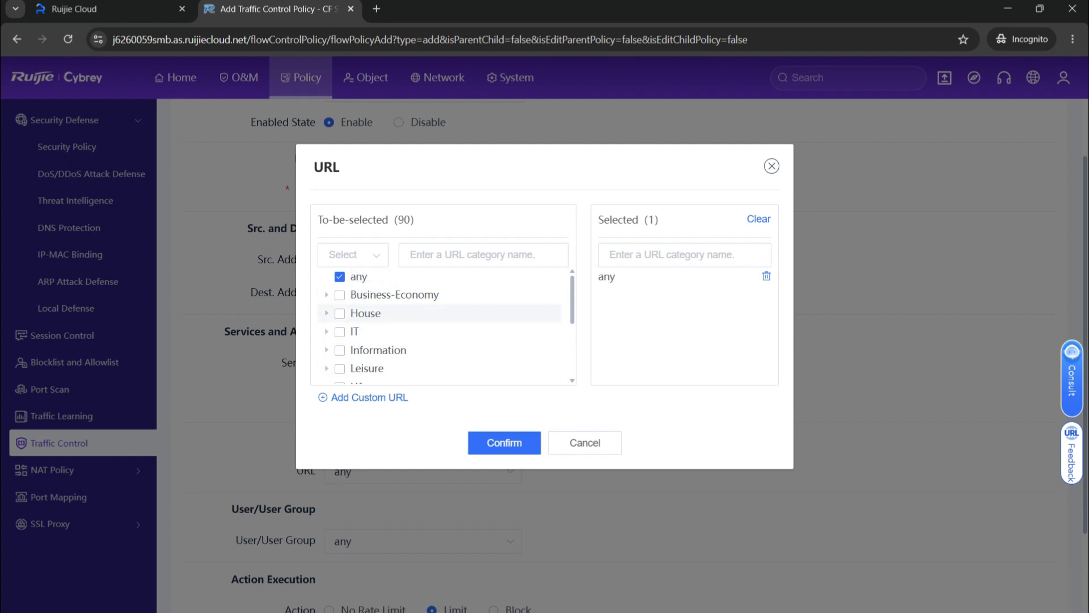
{"action": "scroll", "coordinate": [443, 326], "scroll_direction": "down", "scroll_amount": 4}
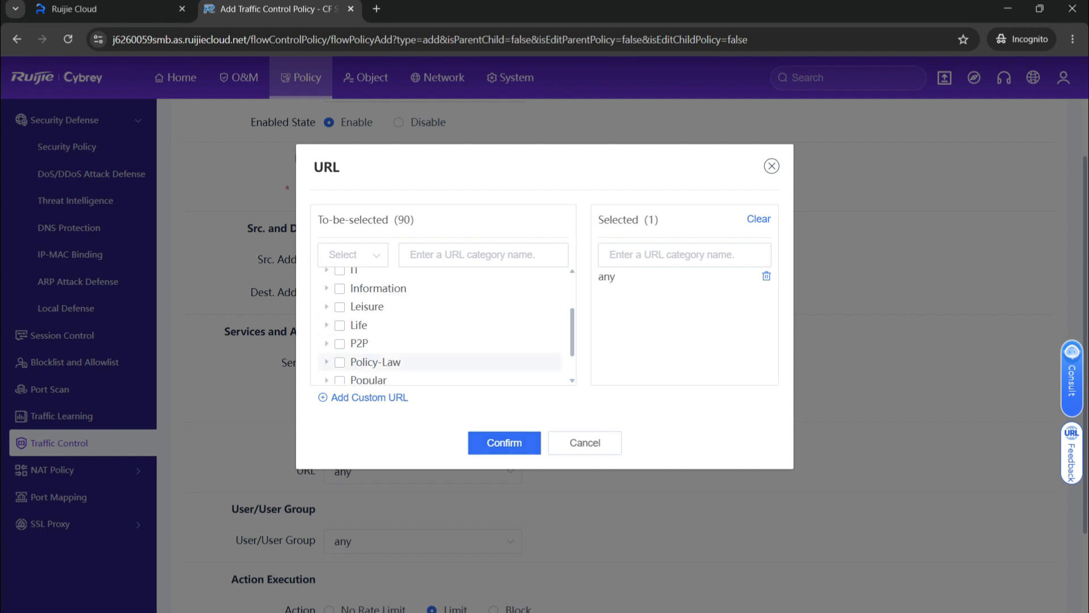
{"action": "left_click", "coordinate": [585, 443]}
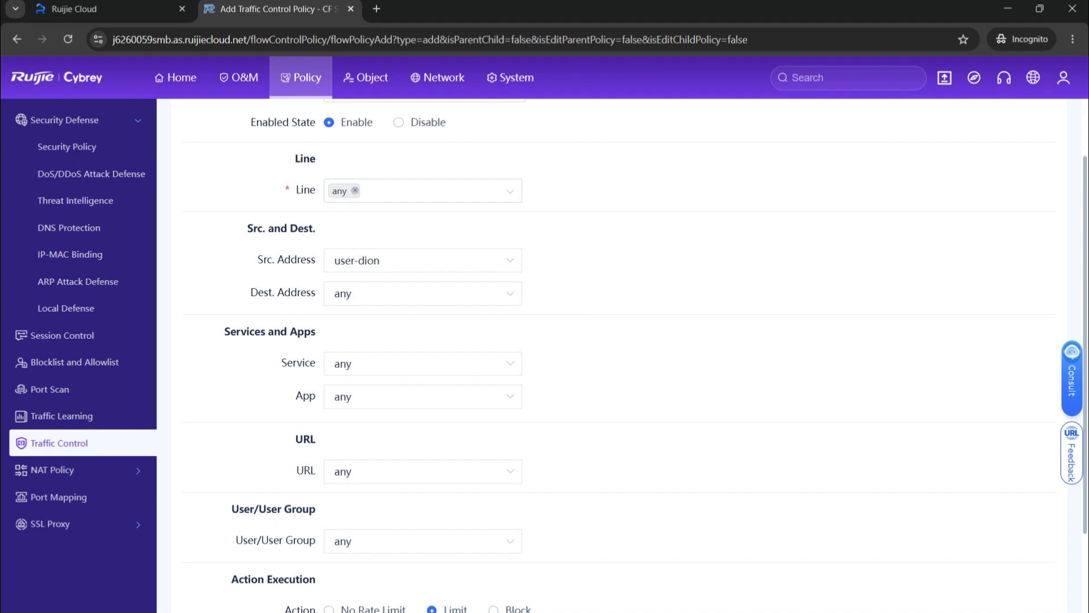
- Start adding a bandwidth channel for the policy's Limit action and name it limit-user-dion
{"action": "scroll", "coordinate": [618, 352], "scroll_direction": "down", "scroll_amount": 3}
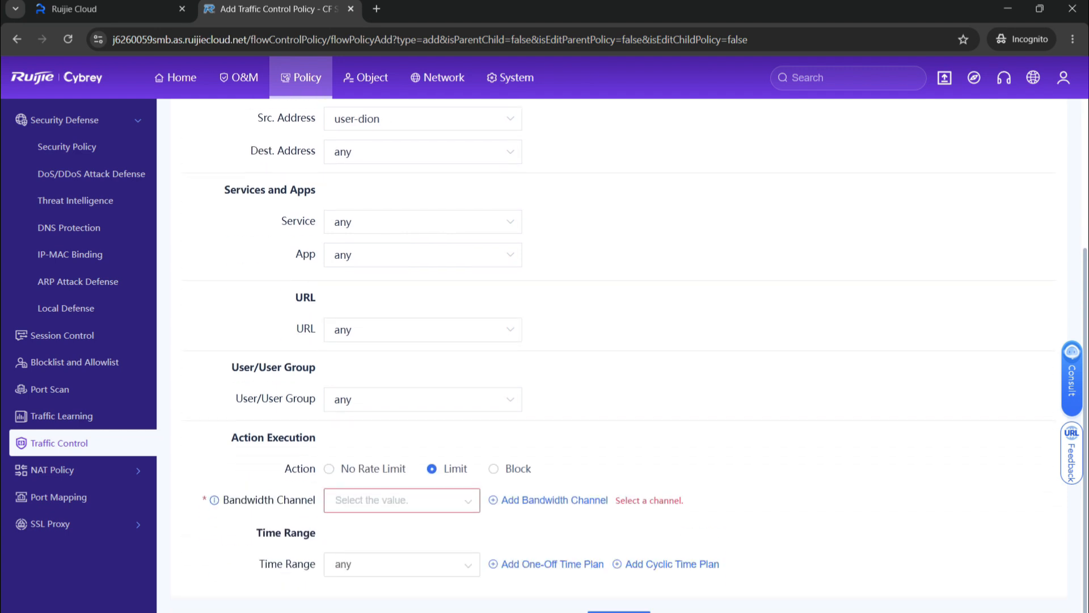
{"action": "left_click", "coordinate": [402, 500]}
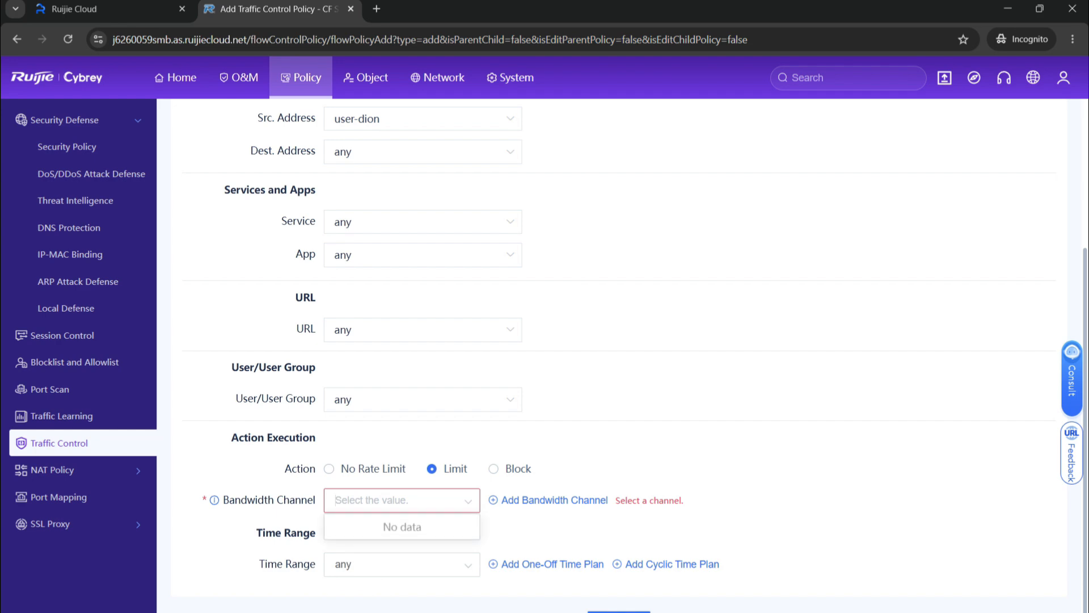
{"action": "left_click", "coordinate": [553, 500]}
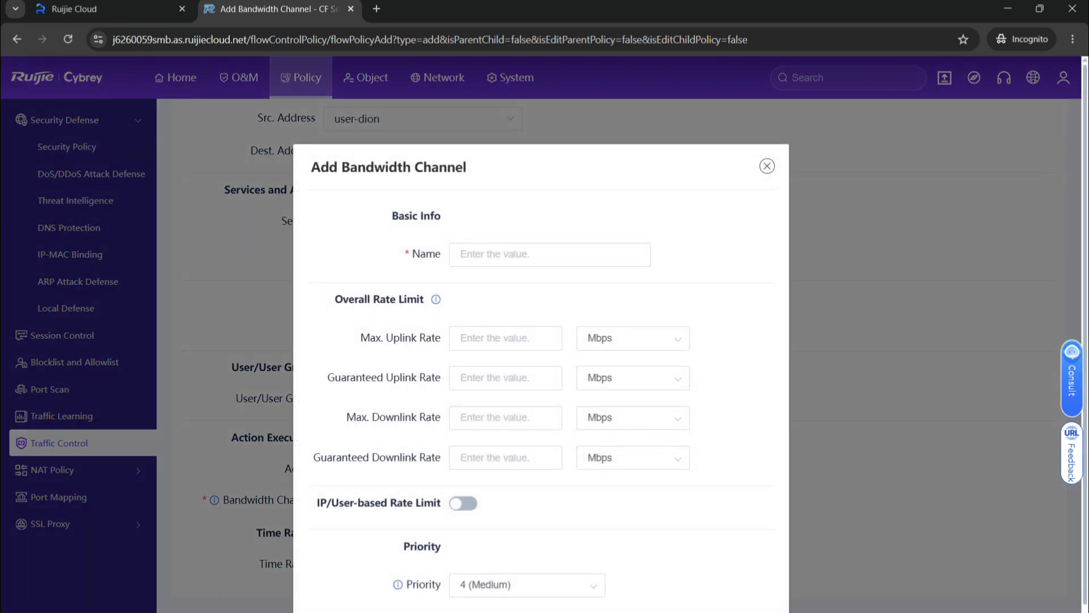
{"action": "type", "text": "limit-user-dion"}
{"action": "key", "text": "Tab"}
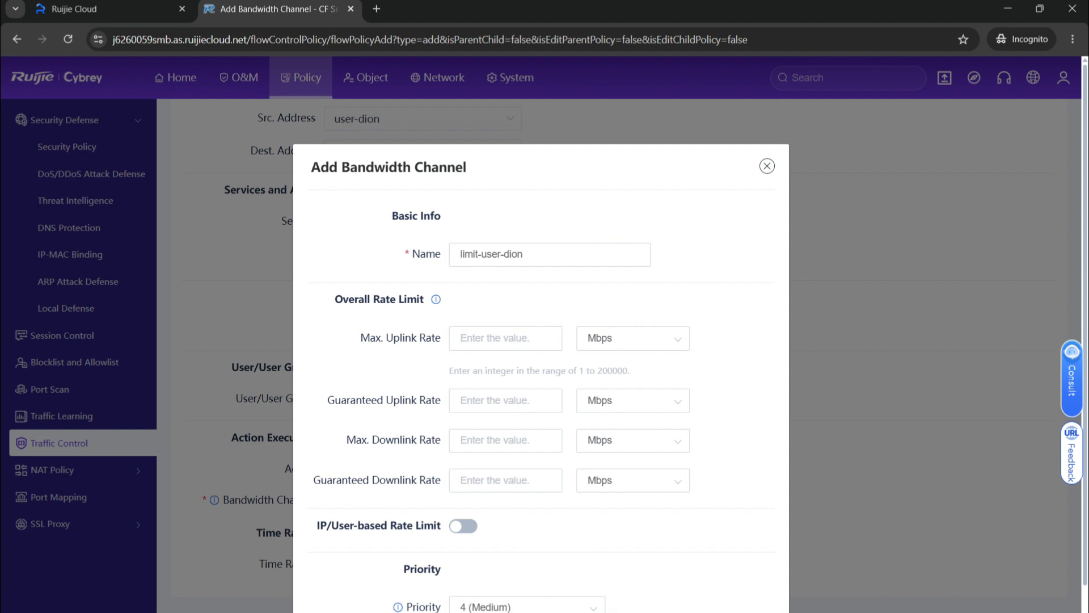
- Set the channel's maximum and guaranteed uplink and downlink rates all to 3 Mbps
{"action": "type", "text": "3"}
{"action": "left_click", "coordinate": [505, 401]}
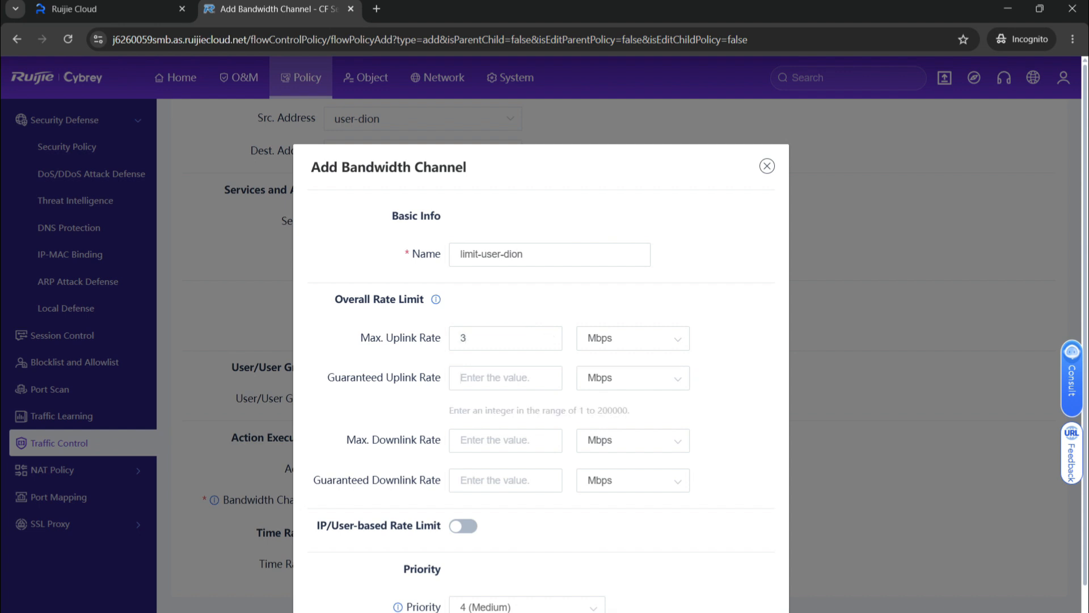
{"action": "type", "text": "3"}
{"action": "left_click", "coordinate": [506, 440]}
{"action": "type", "text": "3"}
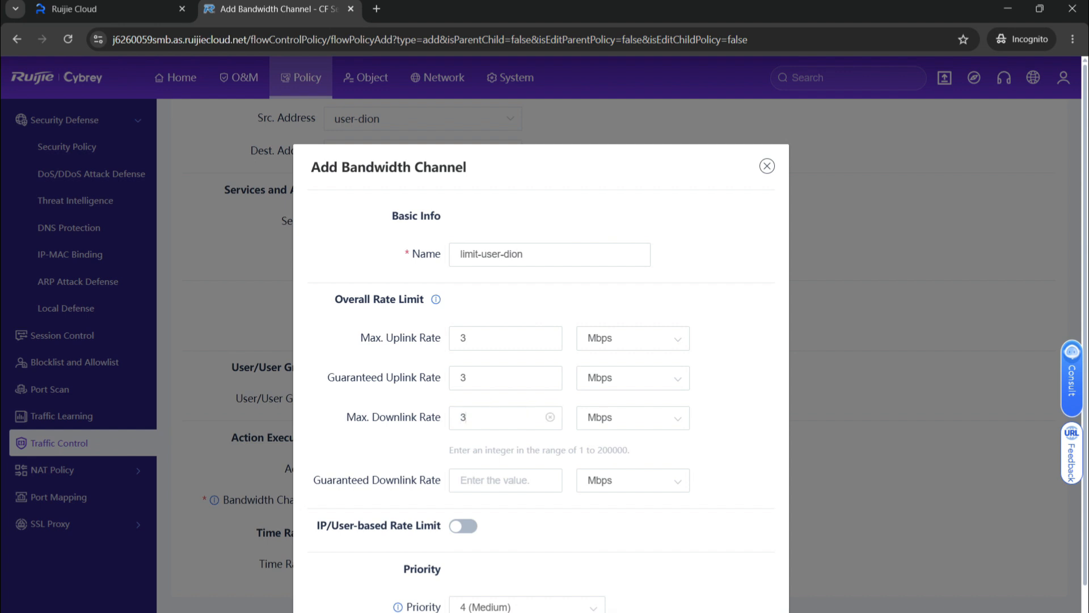
{"action": "left_click", "coordinate": [506, 479]}
{"action": "type", "text": "3"}
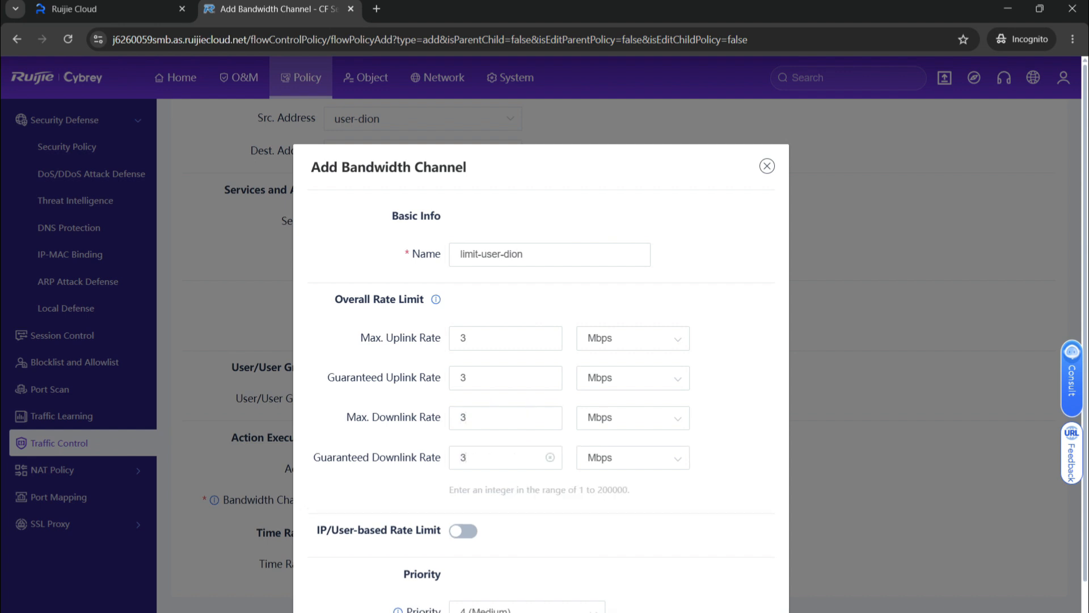
{"action": "left_click", "coordinate": [726, 482]}
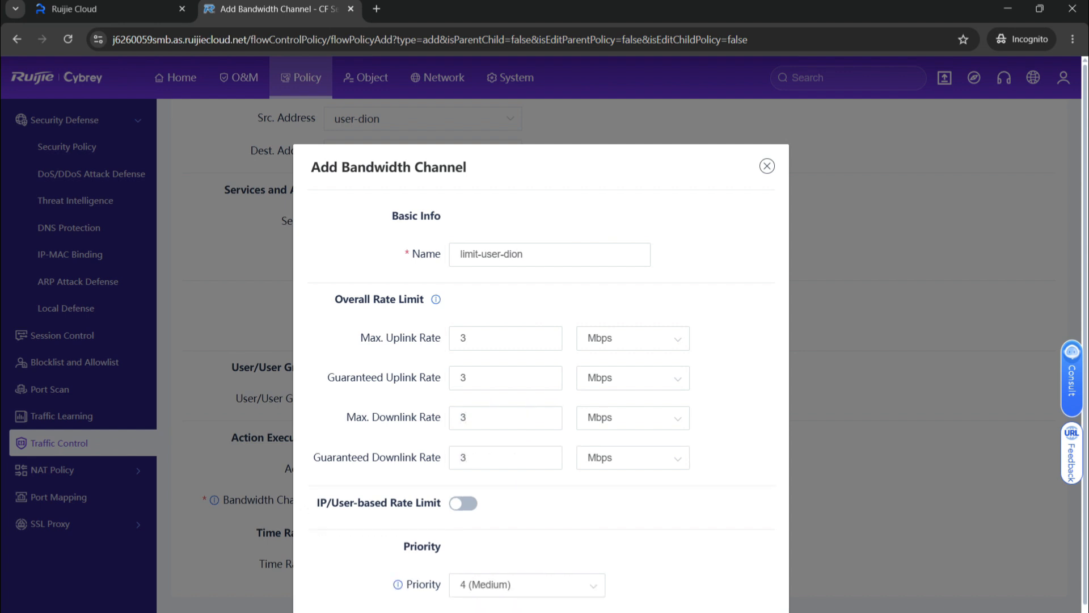
- Choose priority 4 (Medium) for the bandwidth channel and save it
{"action": "left_click", "coordinate": [527, 584]}
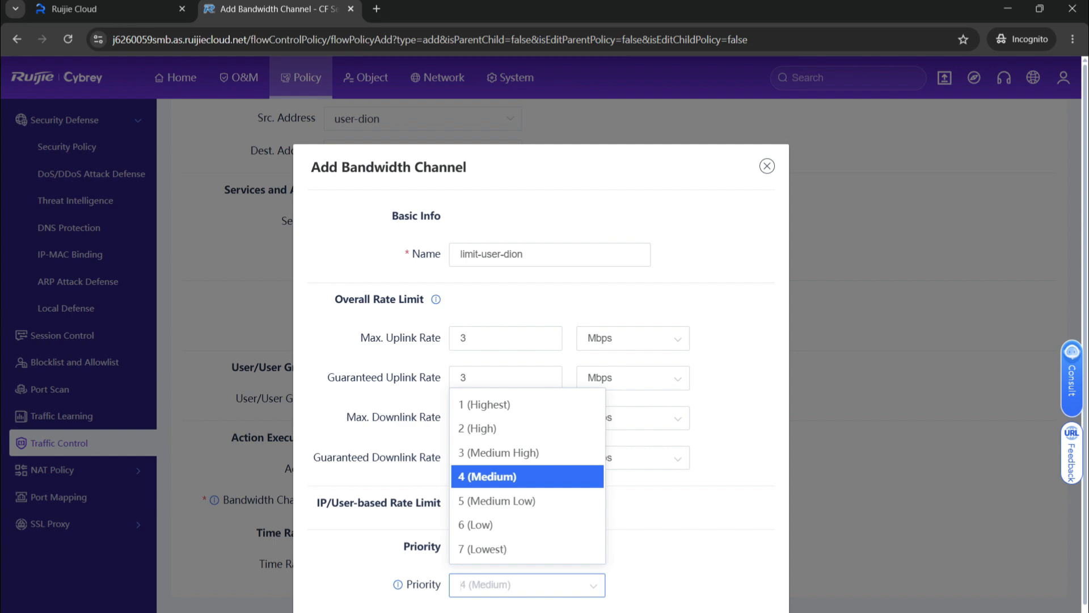
{"action": "left_click", "coordinate": [488, 477]}
{"action": "scroll", "coordinate": [528, 488], "scroll_direction": "down", "scroll_amount": 1}
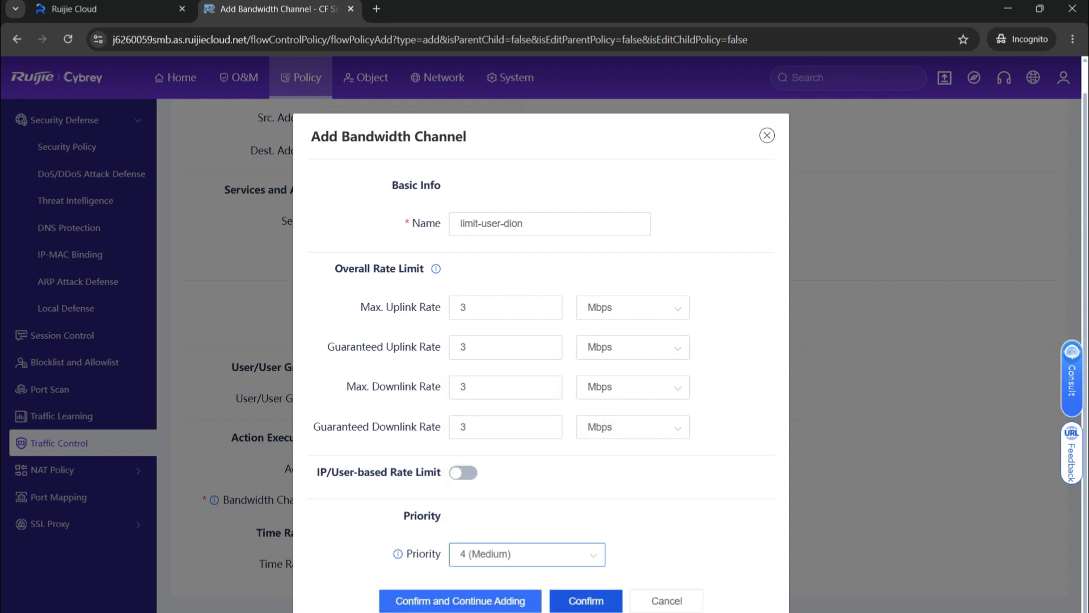
{"action": "left_click", "coordinate": [586, 600]}
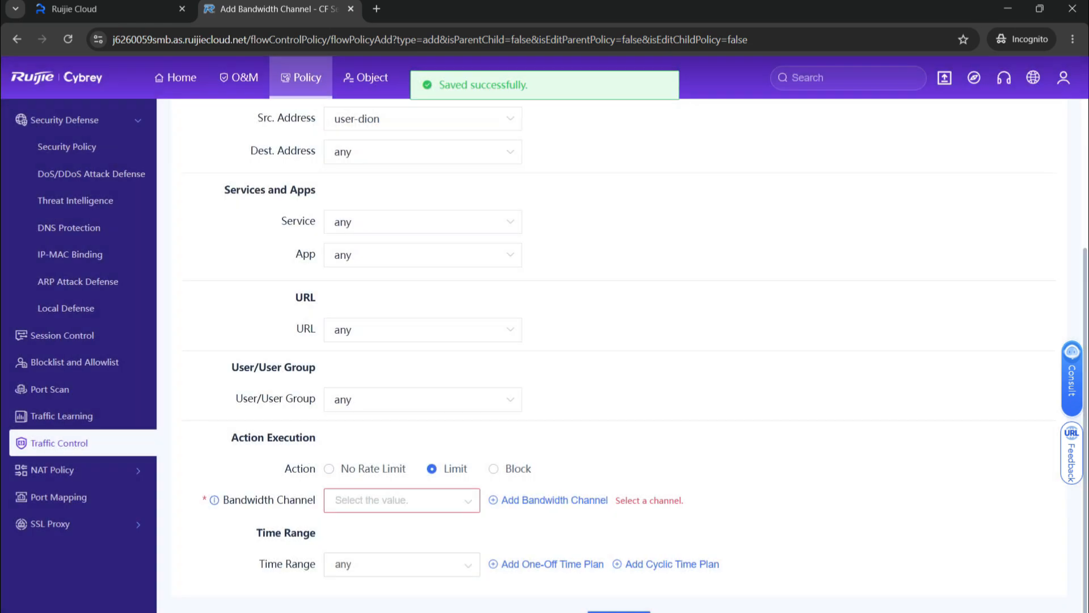
- Assign the limit-user-dion bandwidth channel to the policy, leave its time range at any, and save the traffic control policy
{"action": "left_click", "coordinate": [401, 500]}
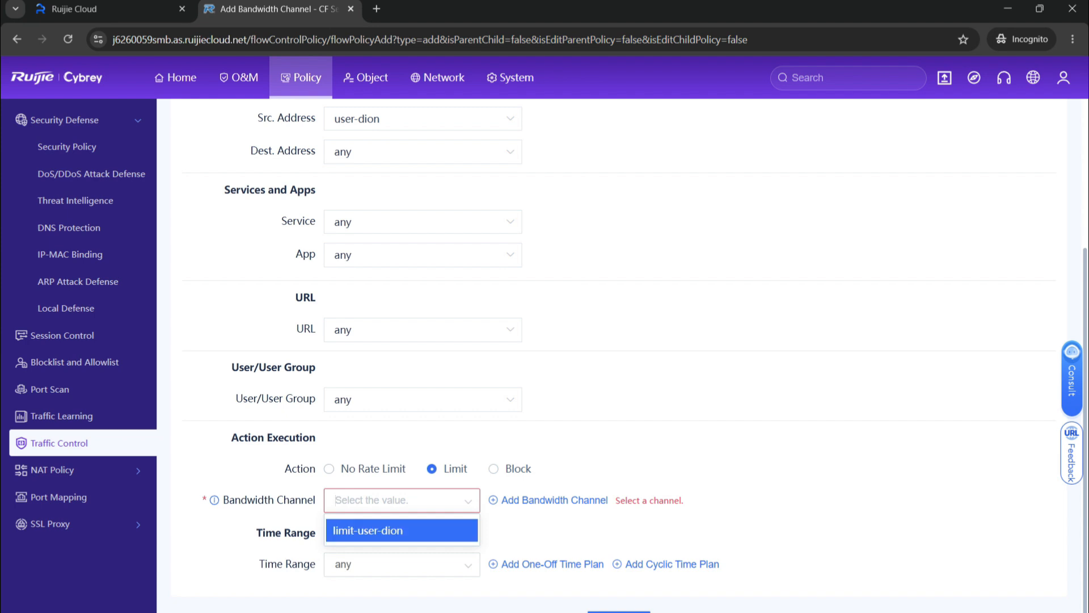
{"action": "left_click", "coordinate": [401, 530]}
{"action": "scroll", "coordinate": [402, 531], "scroll_direction": "down", "scroll_amount": 1}
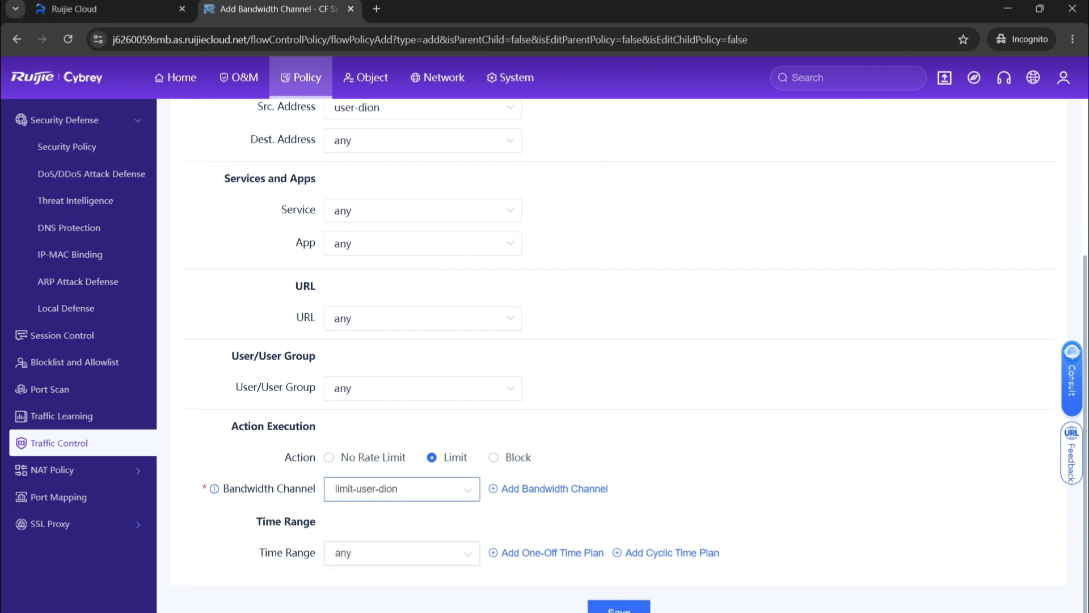
{"action": "left_click", "coordinate": [402, 553]}
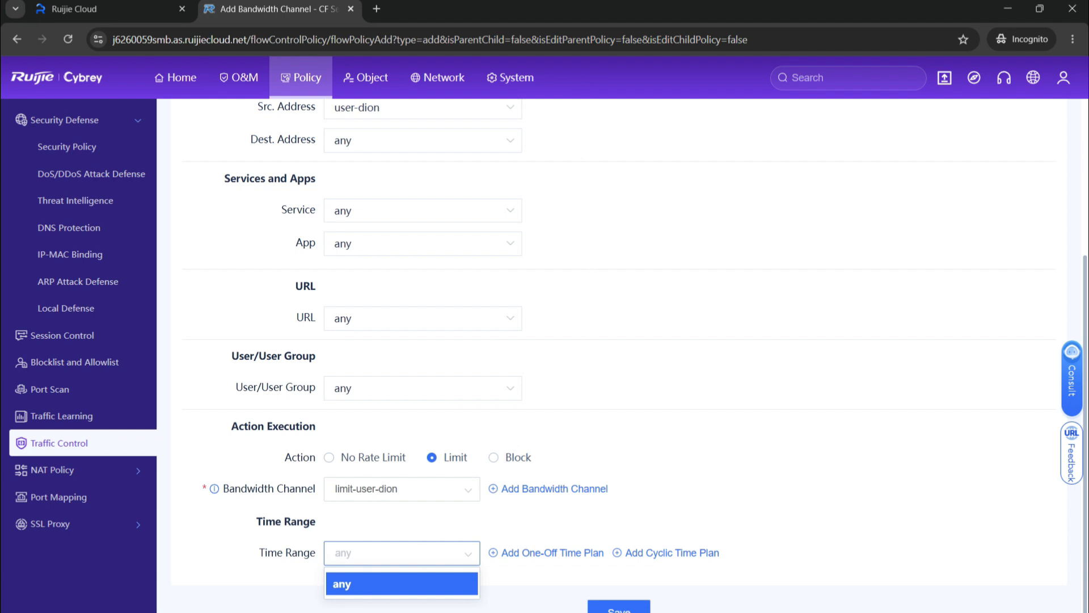
{"action": "left_click", "coordinate": [641, 522]}
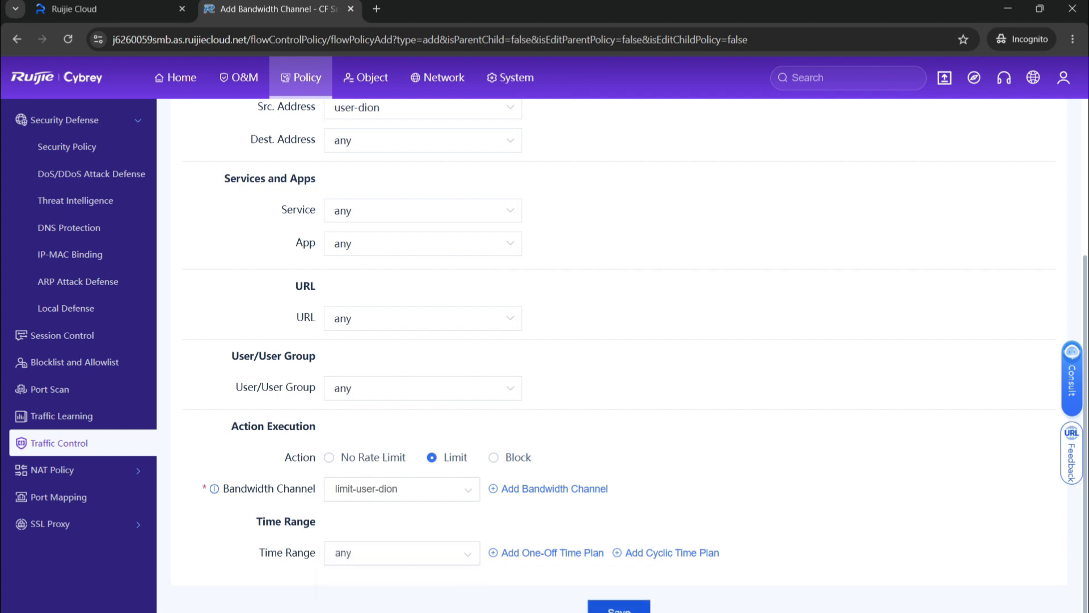
{"action": "left_click", "coordinate": [618, 605]}
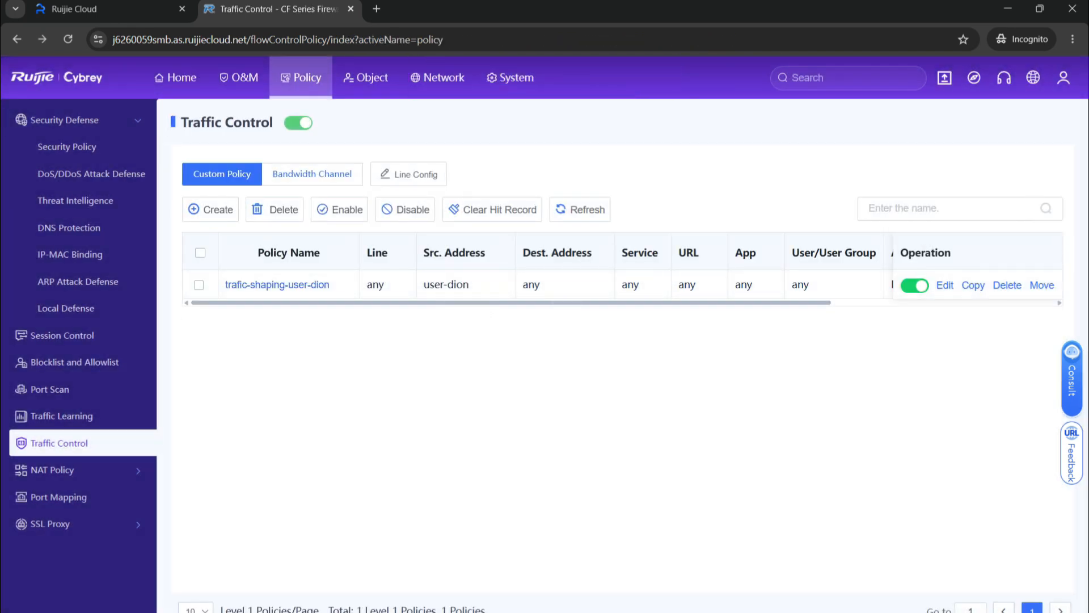
{"action": "left_click_drag", "start_coordinate": [554, 303], "coordinate": [779, 303]}
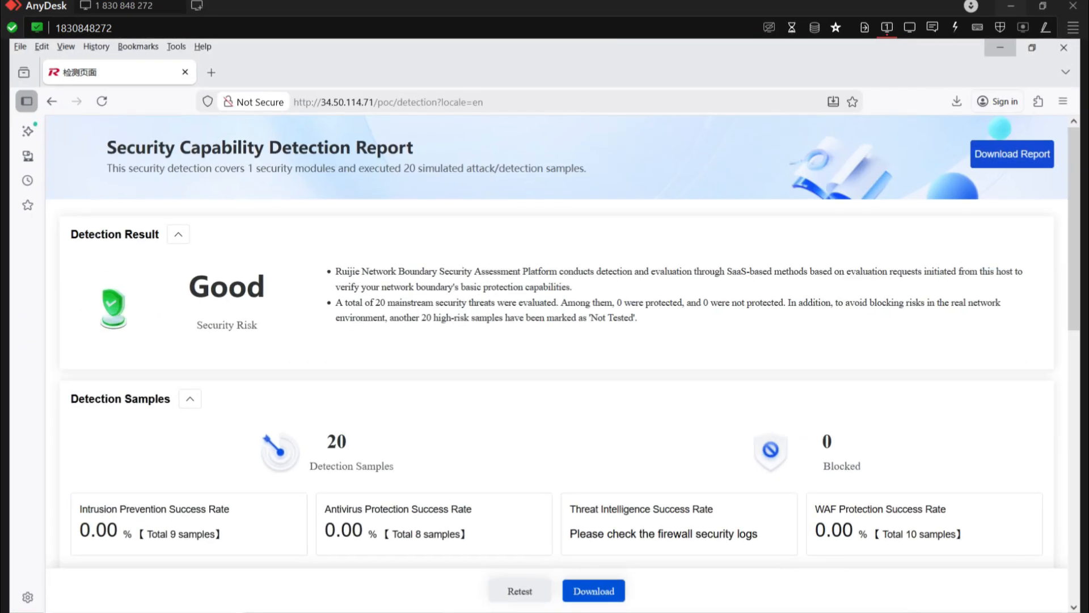
- In the AnyDesk remote session's browser, search for "speedtest cbn" in a new tab and open the Speedtest by Ookla site
{"action": "left_click", "coordinate": [211, 72]}
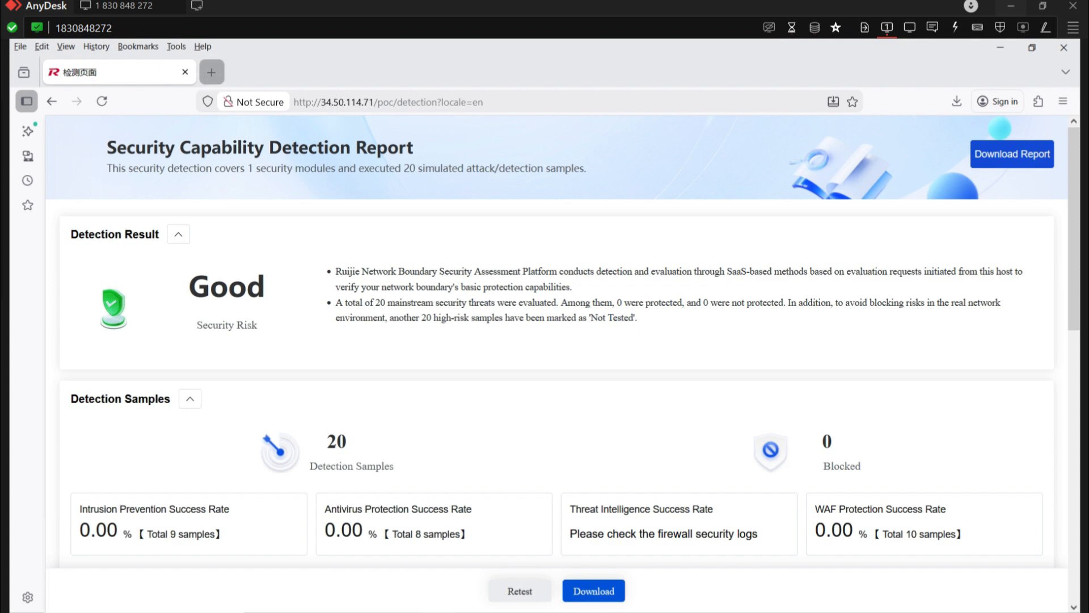
{"action": "type", "text": "s"}
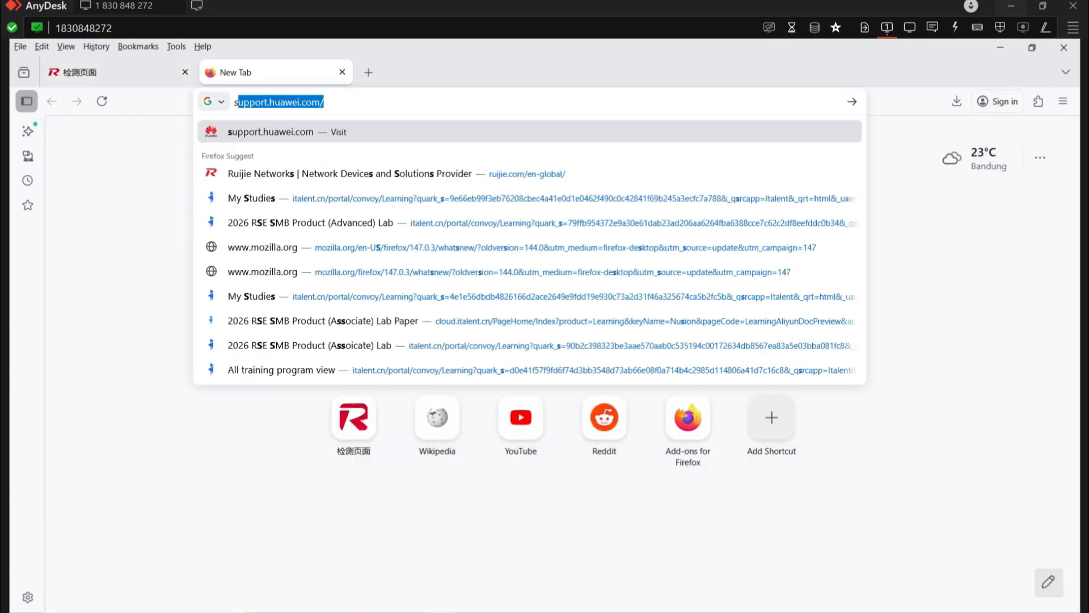
{"action": "type", "text": "peedtest"}
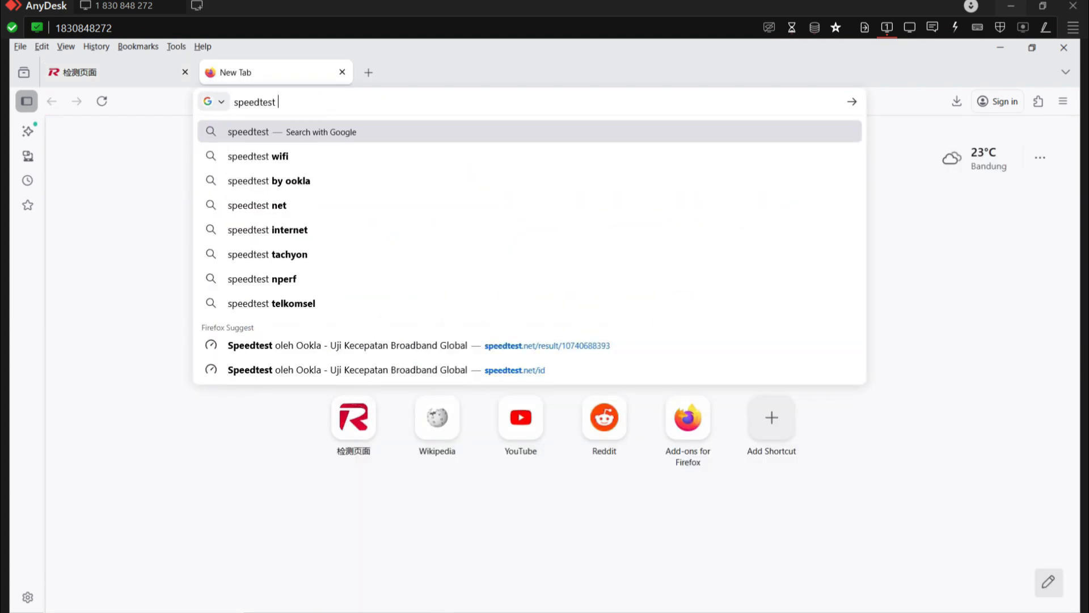
{"action": "type", "text": " cbn"}
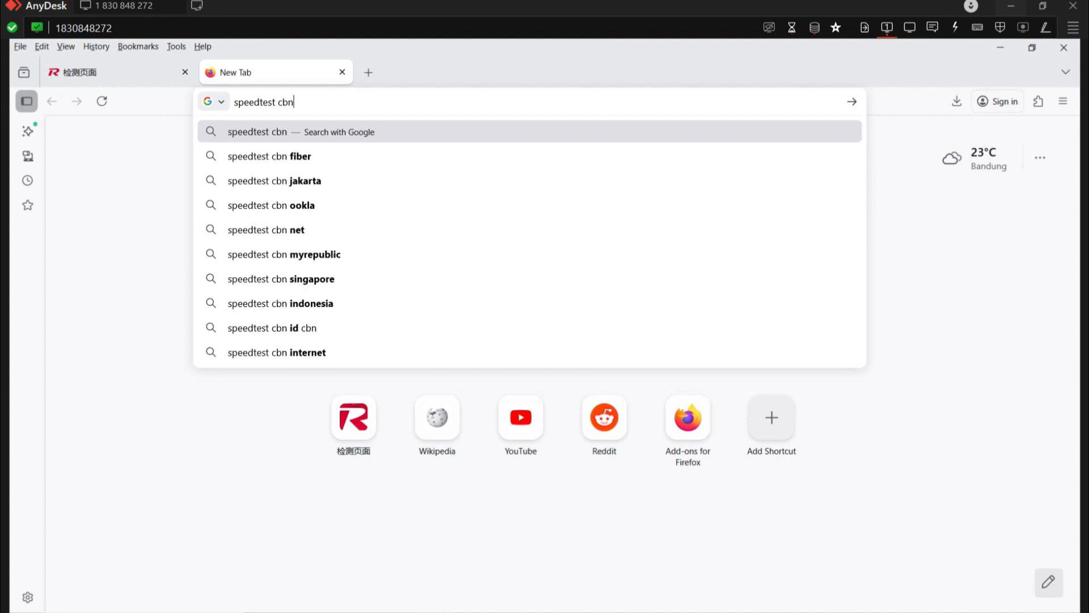
{"action": "key", "text": "Return"}
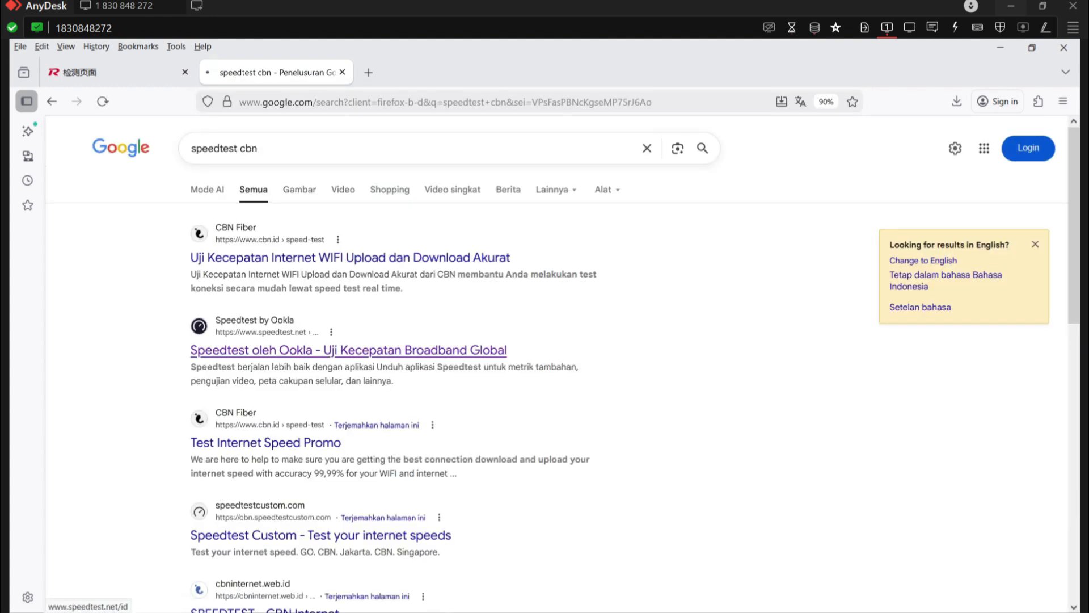
{"action": "left_click", "coordinate": [349, 350]}
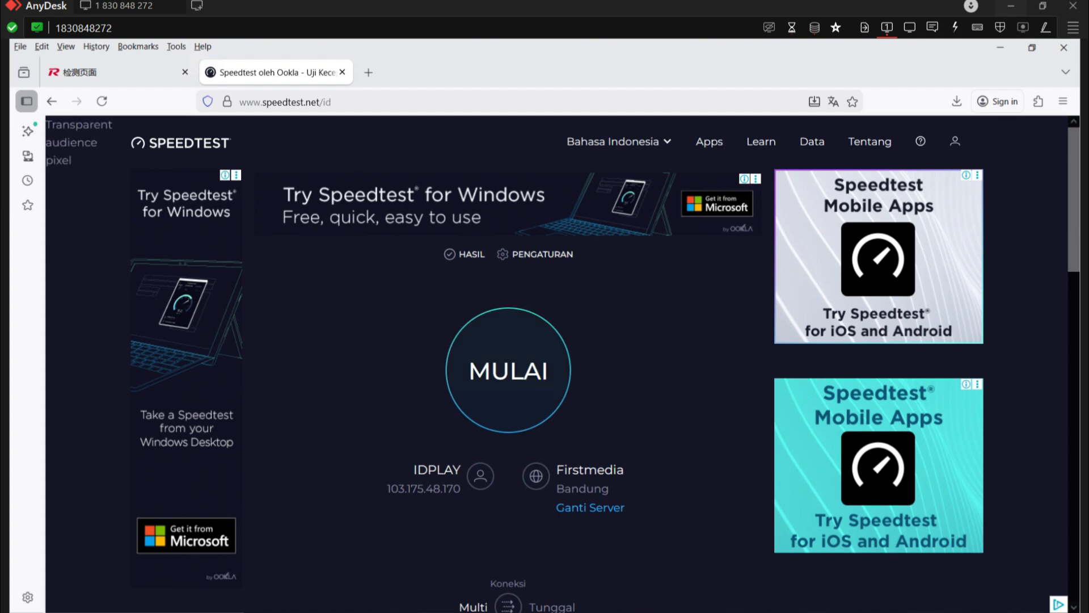
- Run the speed test with location access blocked, and return to the firewall's traffic control policy list
{"action": "left_click", "coordinate": [509, 371]}
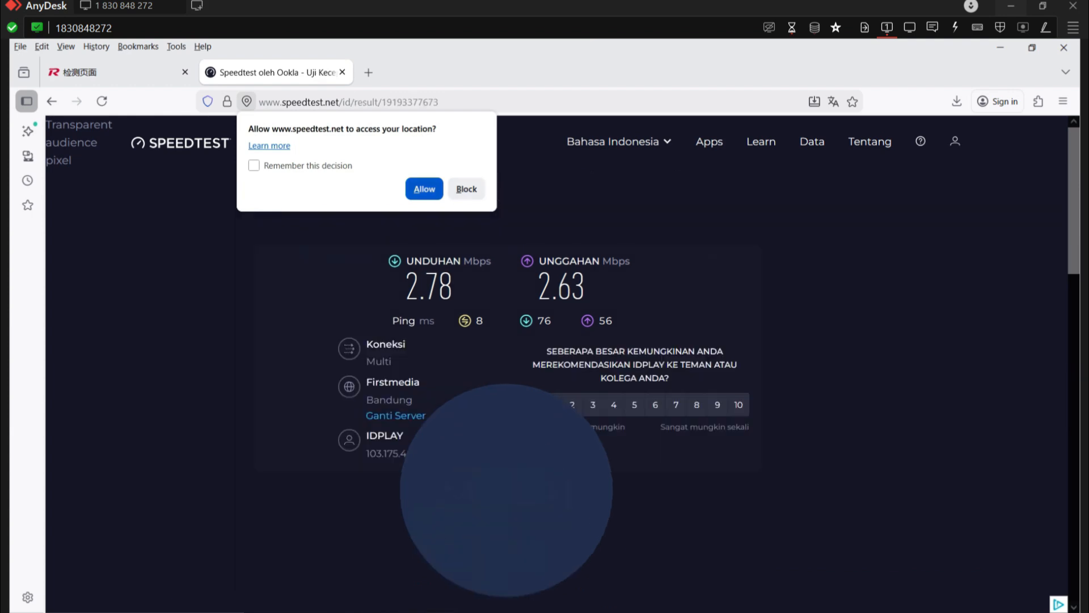
{"action": "left_click", "coordinate": [466, 189]}
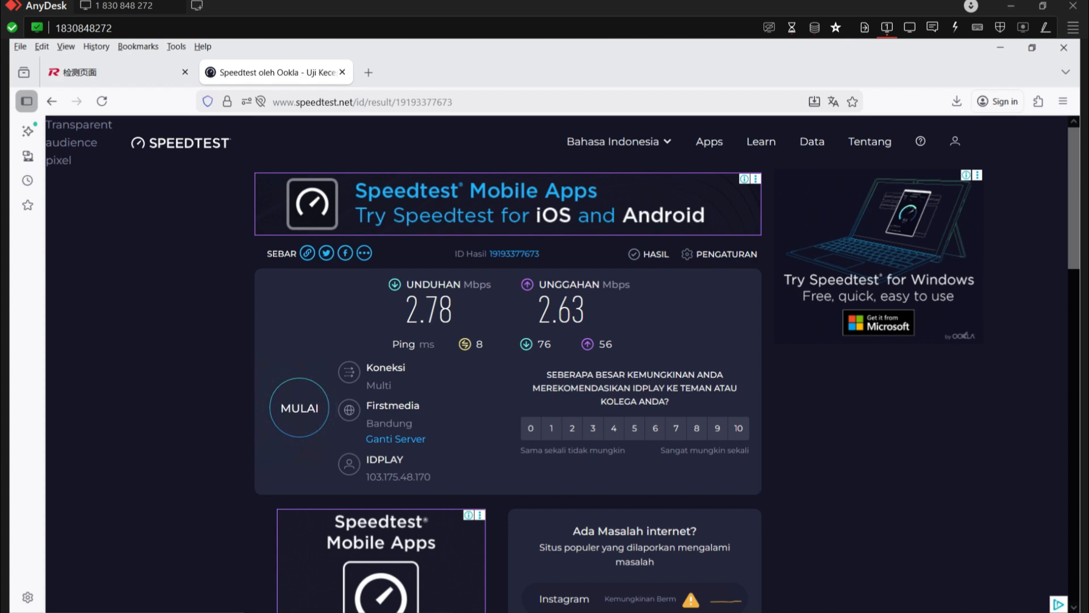
{"action": "mouse_move", "coordinate": [575, 612]}
{"action": "left_click", "coordinate": [646, 578]}
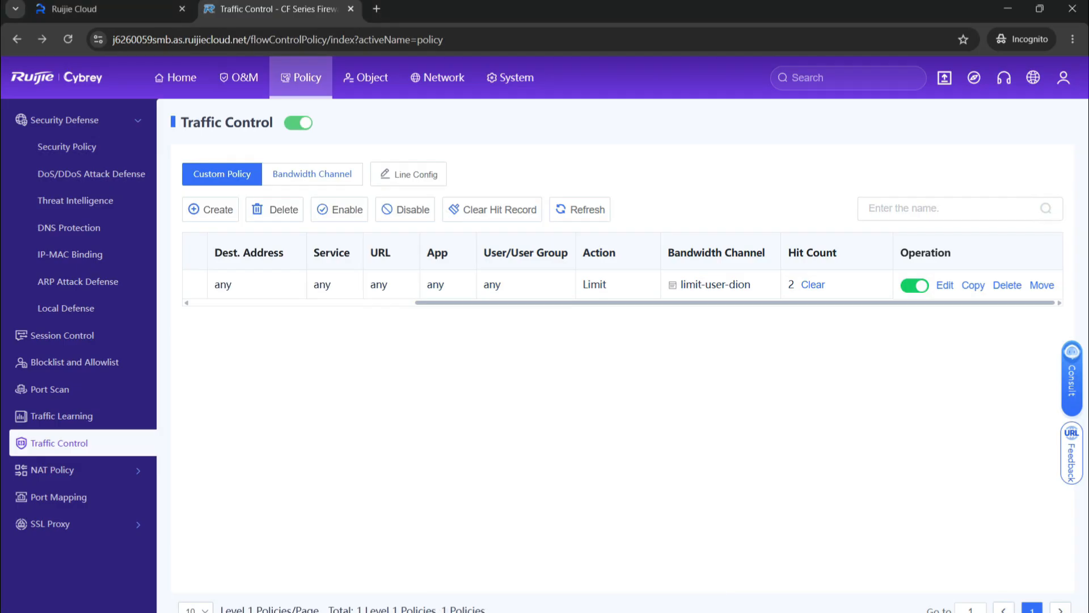